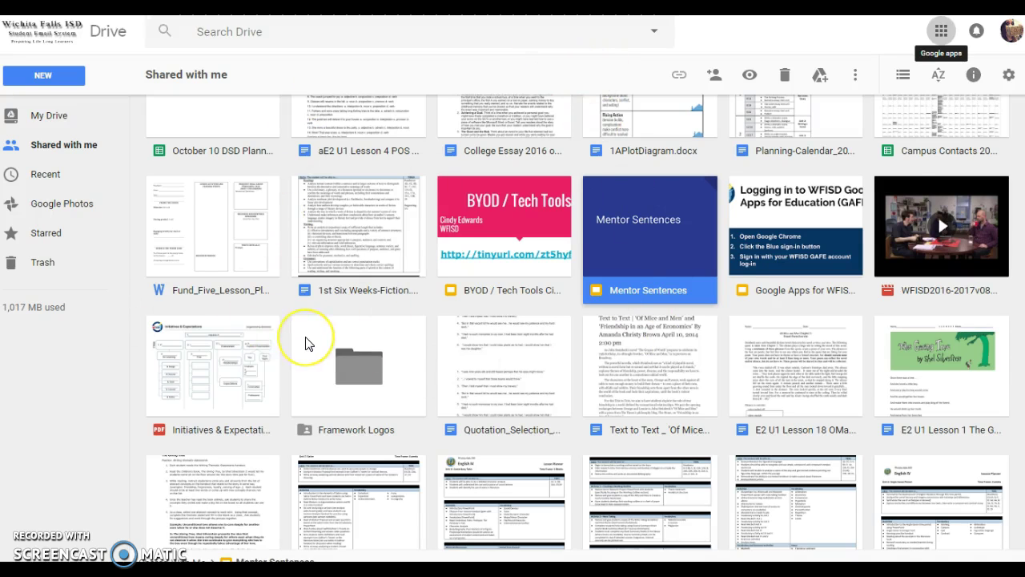
Duplicate the shared Mentor Sentences file and locate 'Copy of Mentor Sentences' in My Drive
scroll(306, 342, up, 5)
scroll(305, 336, down, 4)
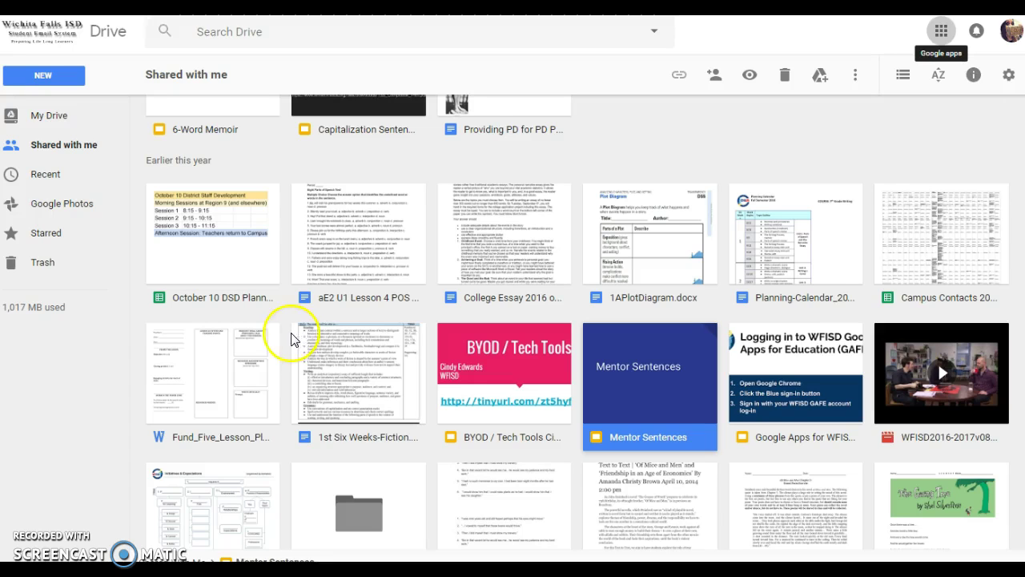
click(451, 341)
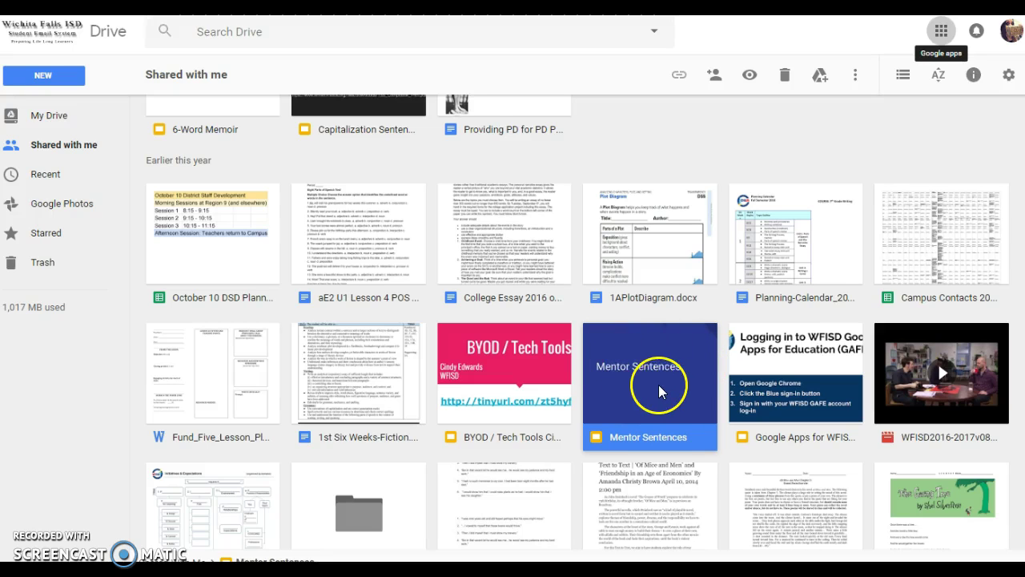
right_click(632, 439)
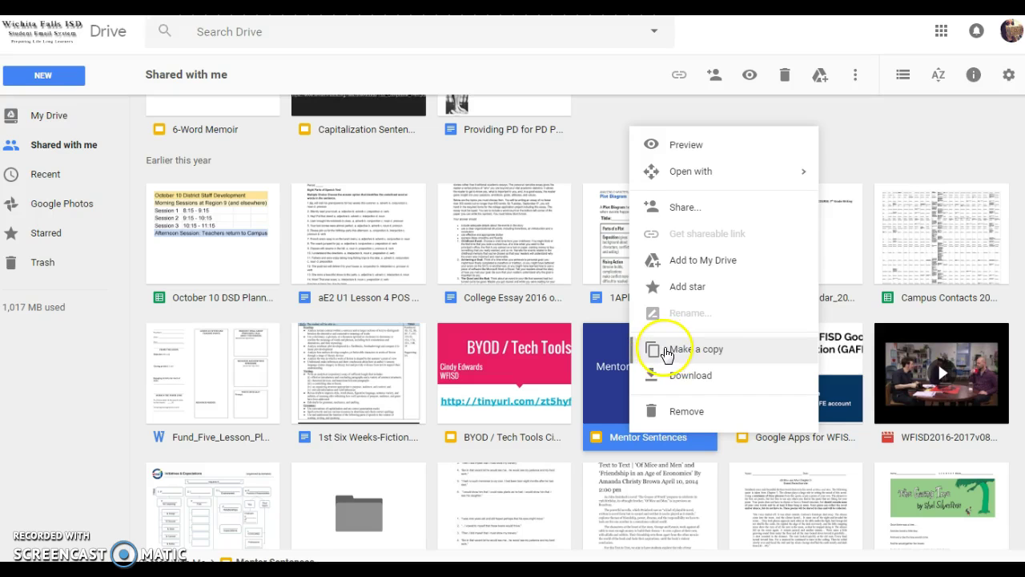
click(665, 353)
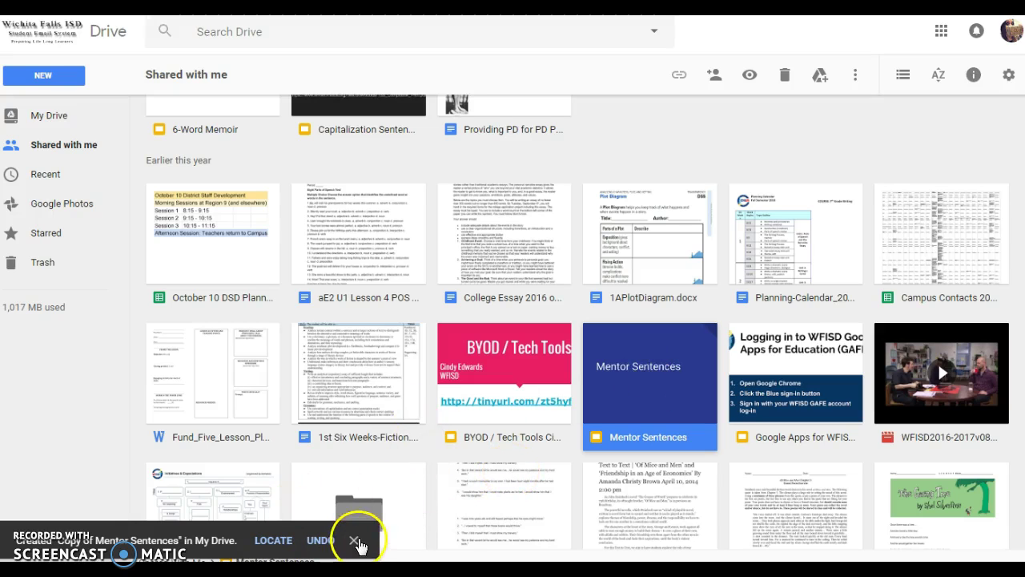
click(277, 541)
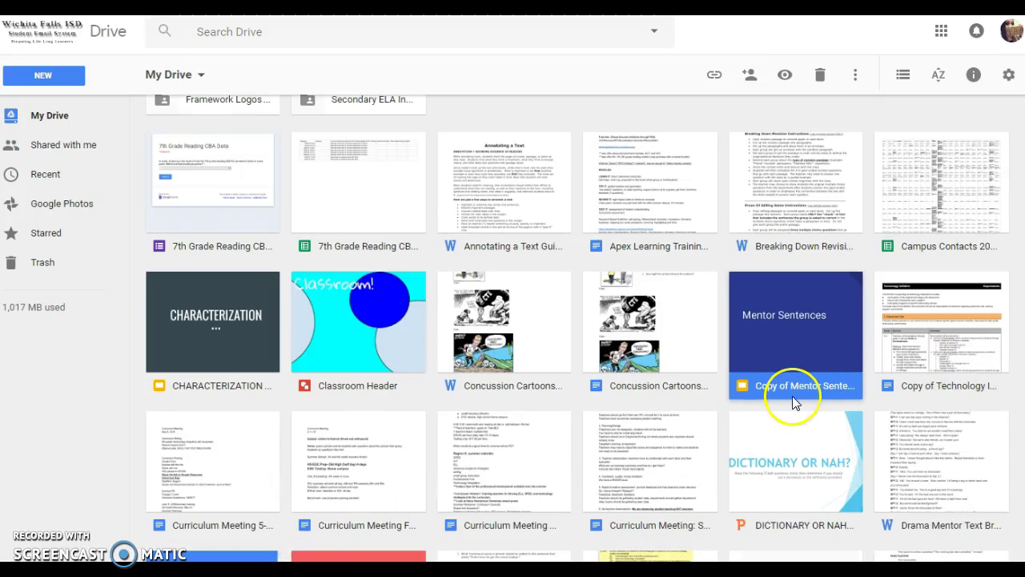
double_click(792, 392)
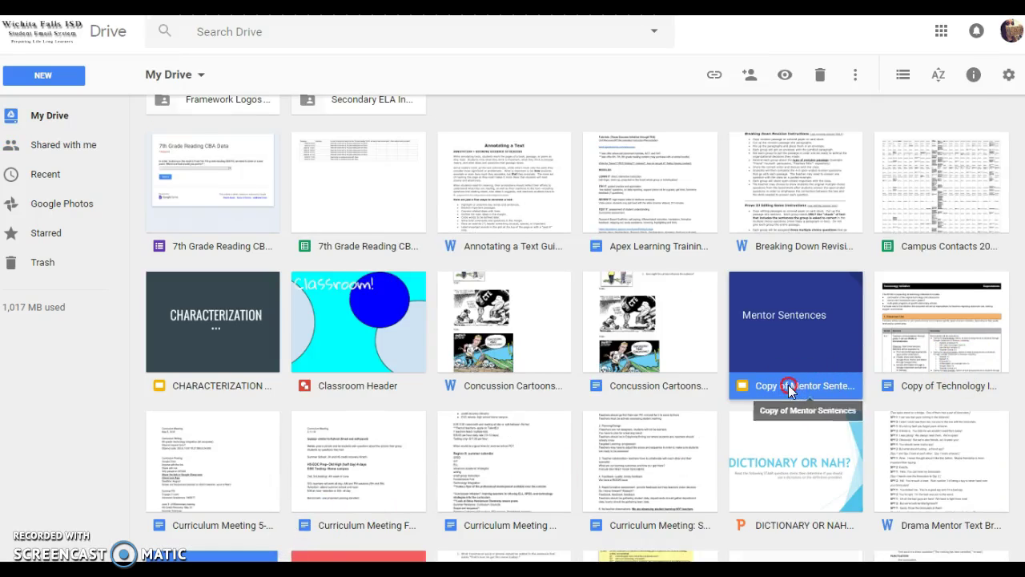
Rename 'Copy of Mentor Sentences' to 'Mentor Sentences Slides' by replacing the 'Copy of' prefix
right_click(788, 387)
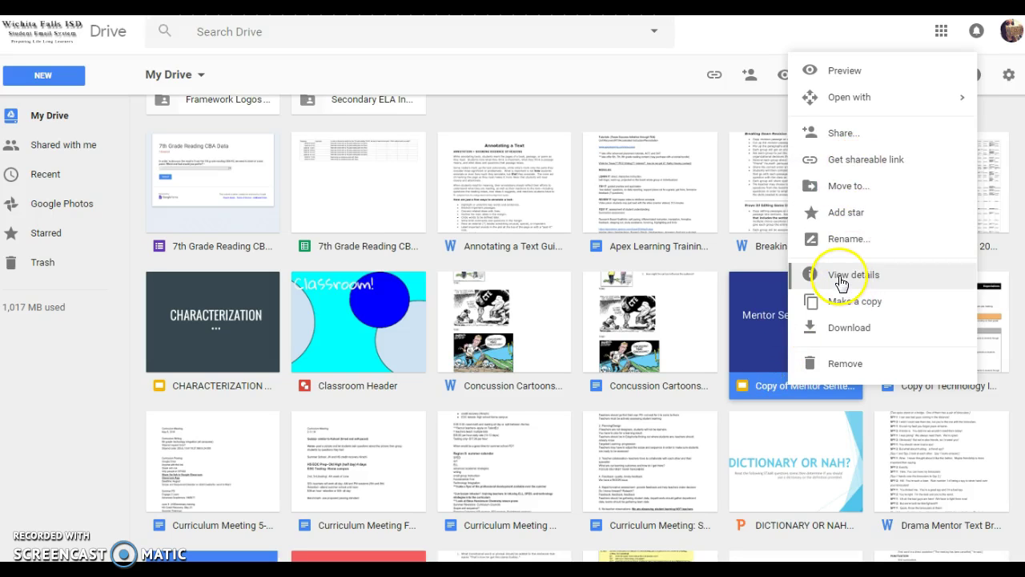
click(779, 382)
right_click(779, 383)
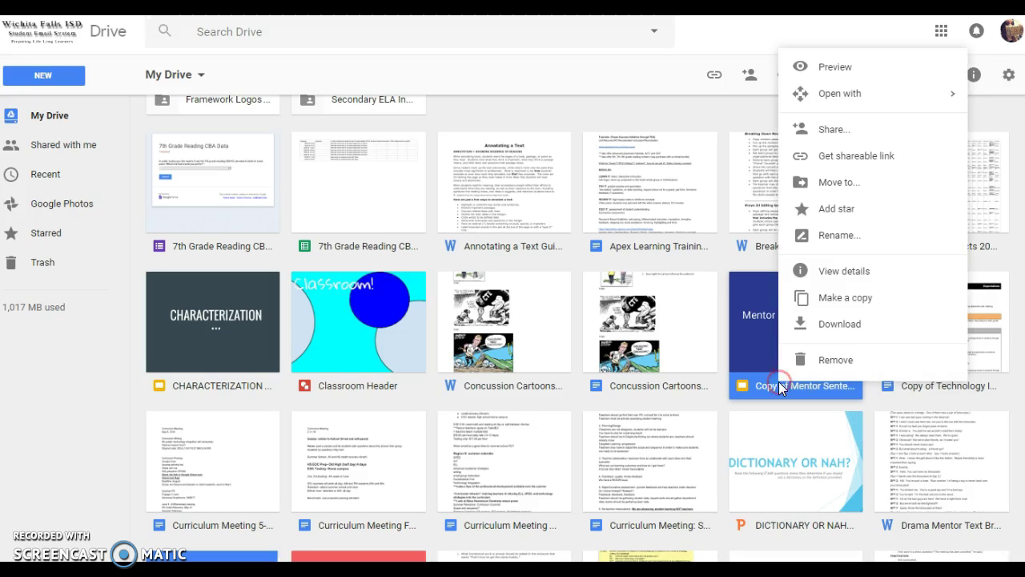
click(837, 235)
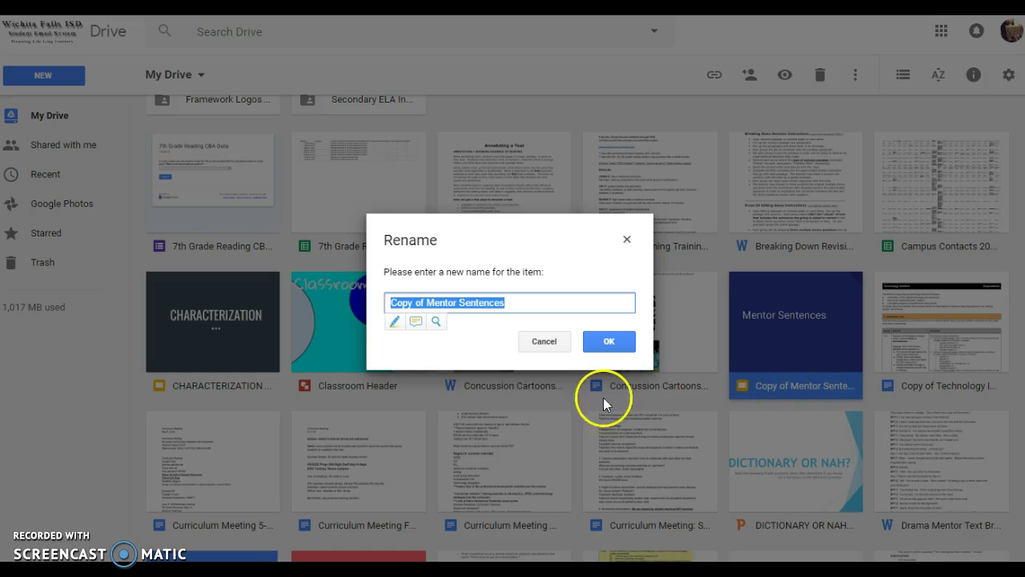
click(425, 302)
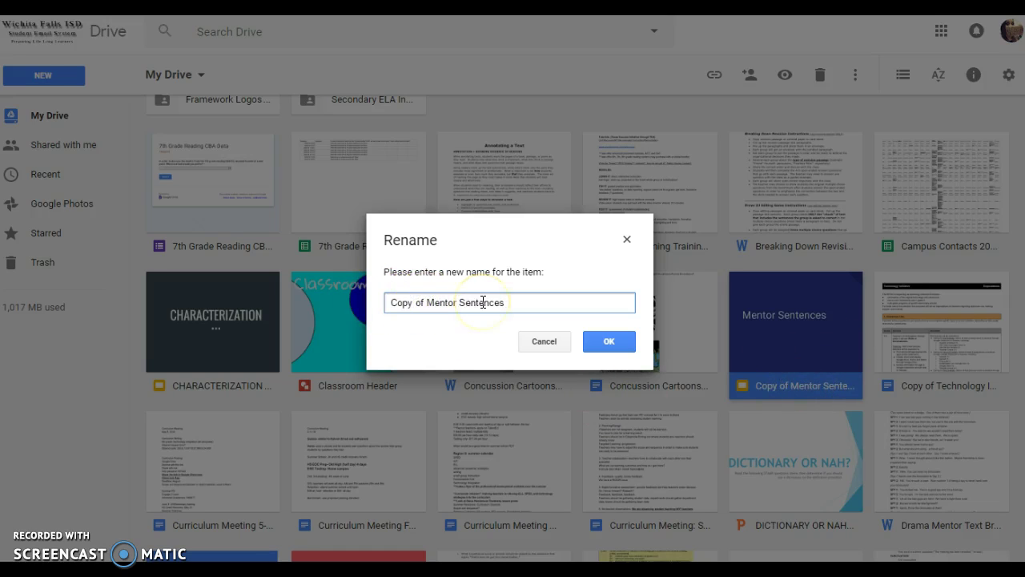
key(BackSpace)
key(BackSpace)
key(BackSpace)
key(BackSpace)
key(BackSpace)
key(BackSpace)
key(BackSpace)
key(BackSpace)
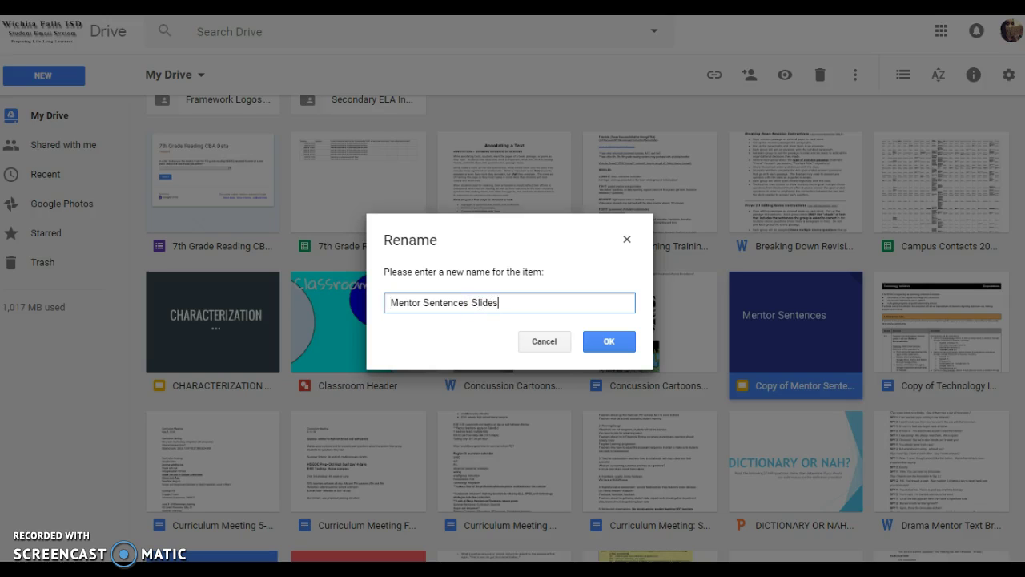
click(613, 343)
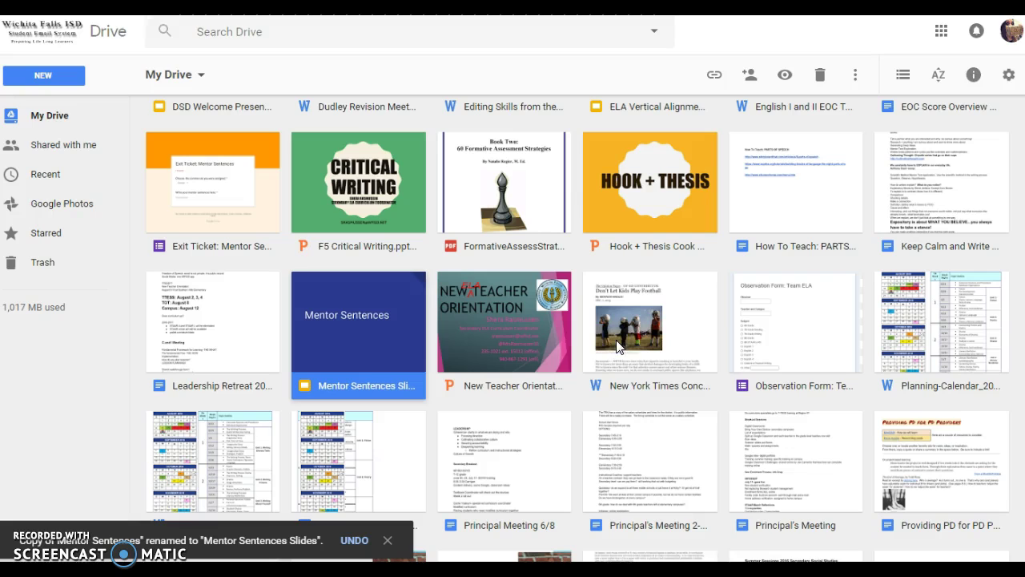
click(343, 360)
scroll(681, 272, up, 5)
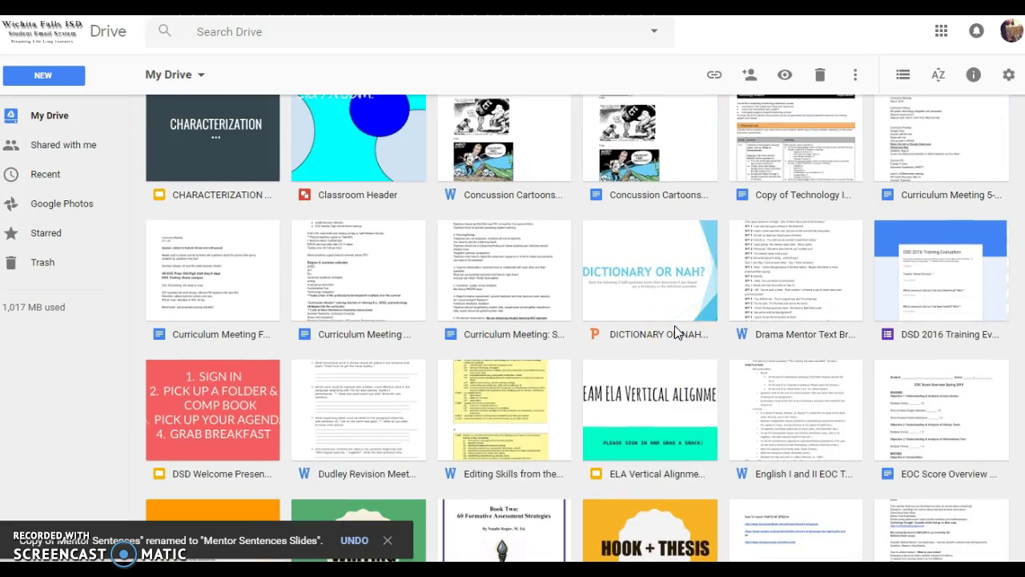
scroll(675, 325, down, 3)
scroll(674, 325, up, 5)
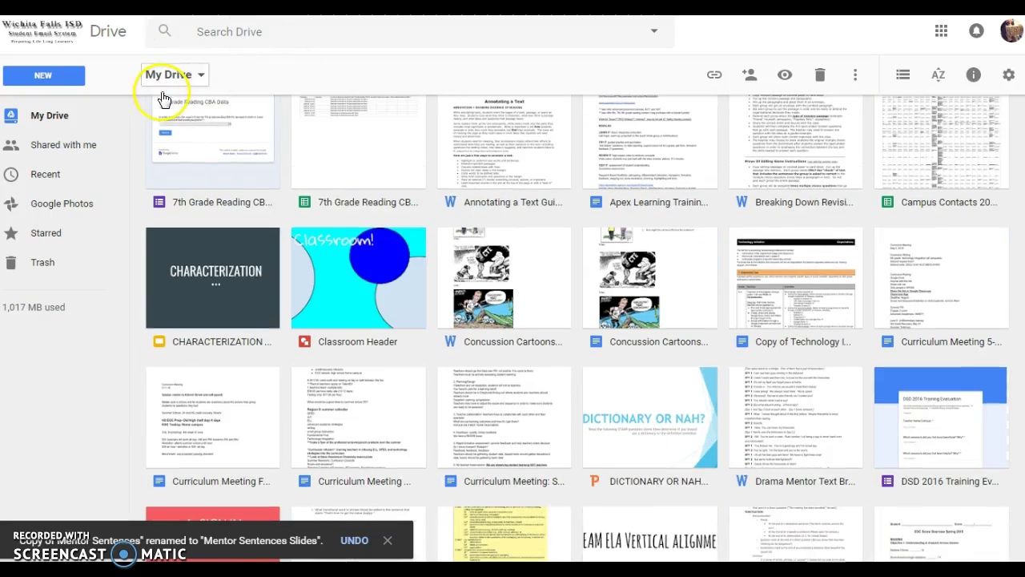
scroll(572, 286, down, 8)
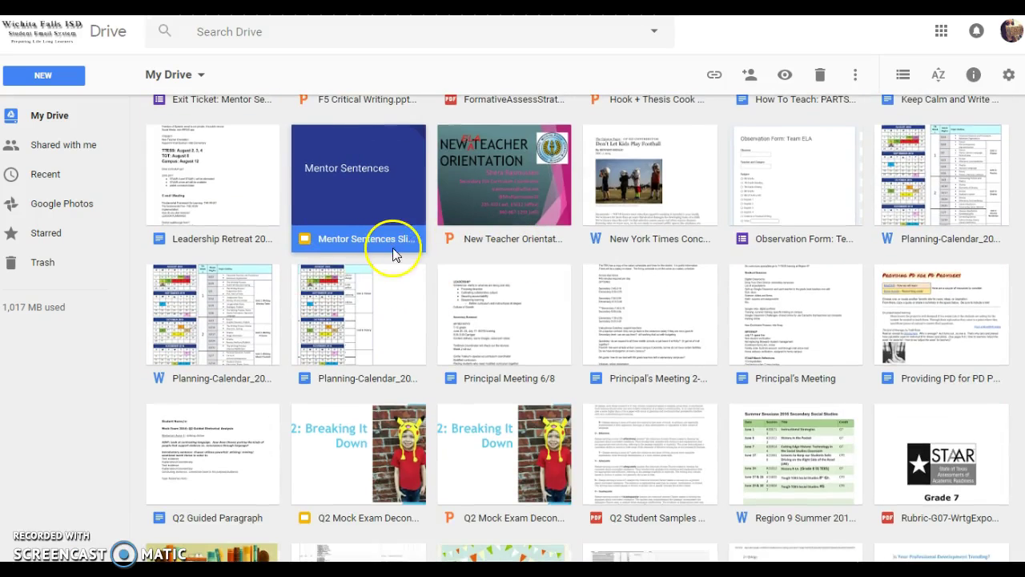
right_click(393, 242)
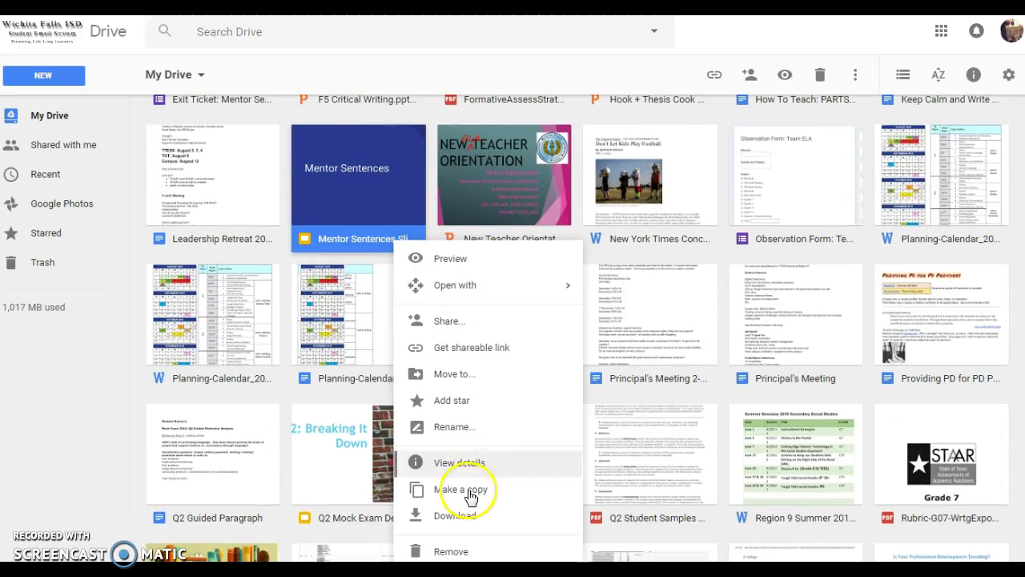
click(334, 242)
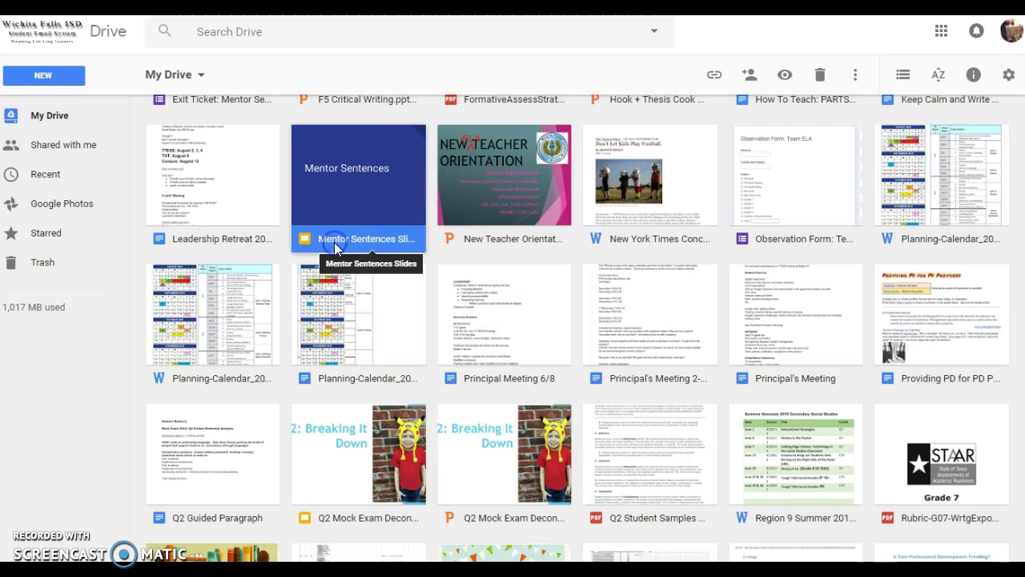
scroll(334, 241, up, 5)
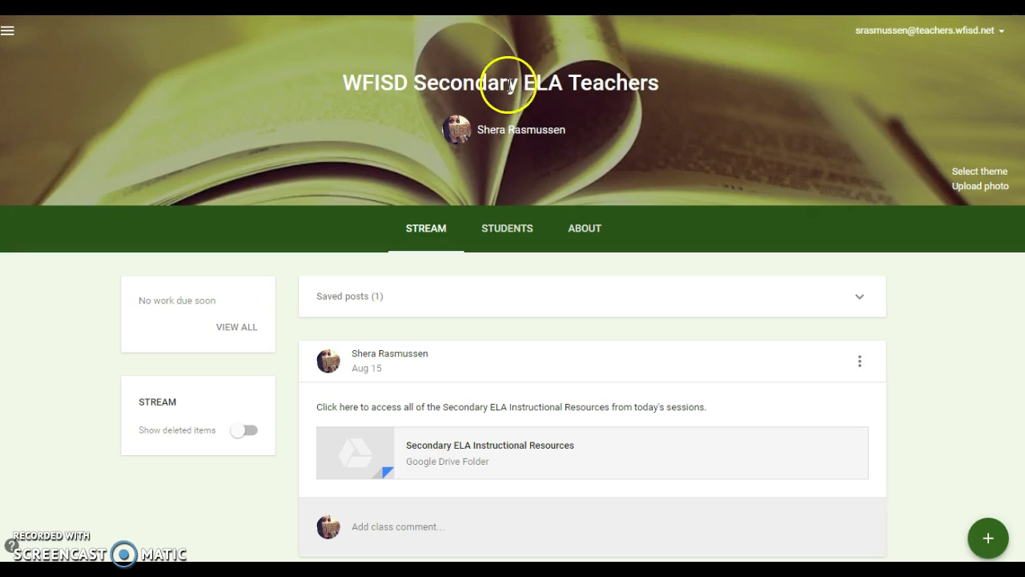
Create an assignment titled 'Mentor Sentences' with the instructions 'Read the slides presentation'
click(989, 540)
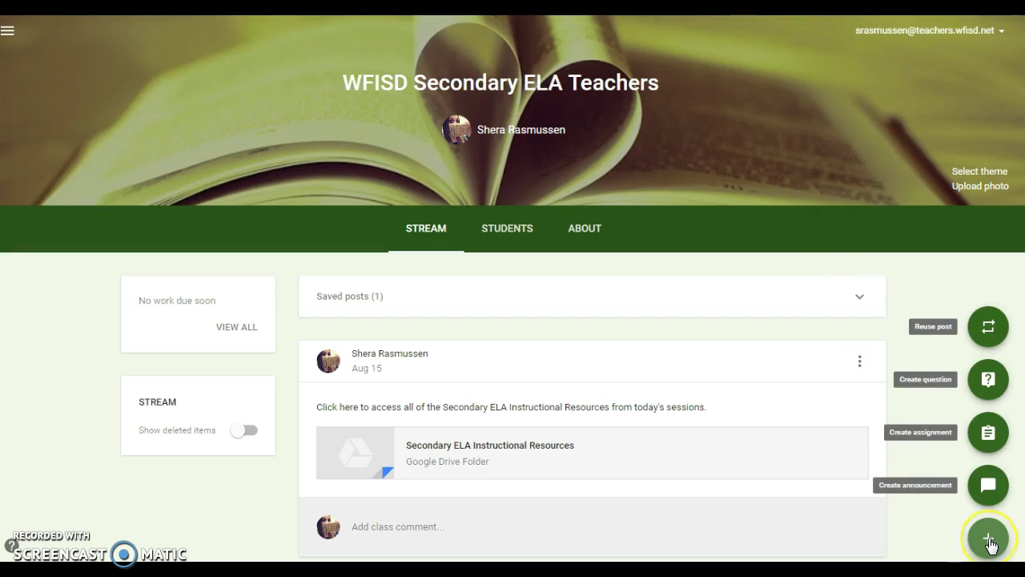
click(989, 433)
click(387, 275)
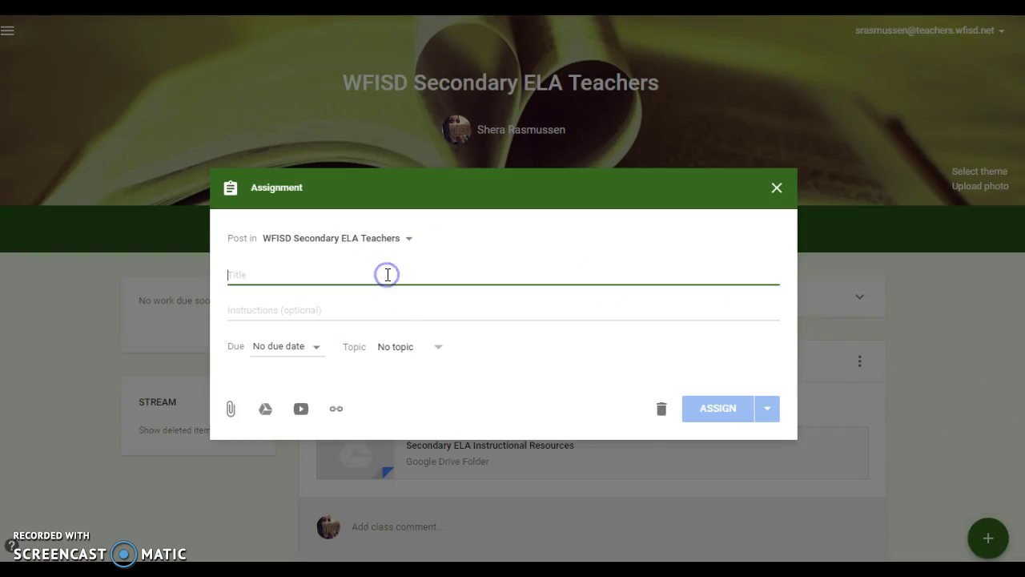
text(Mentor Sent)
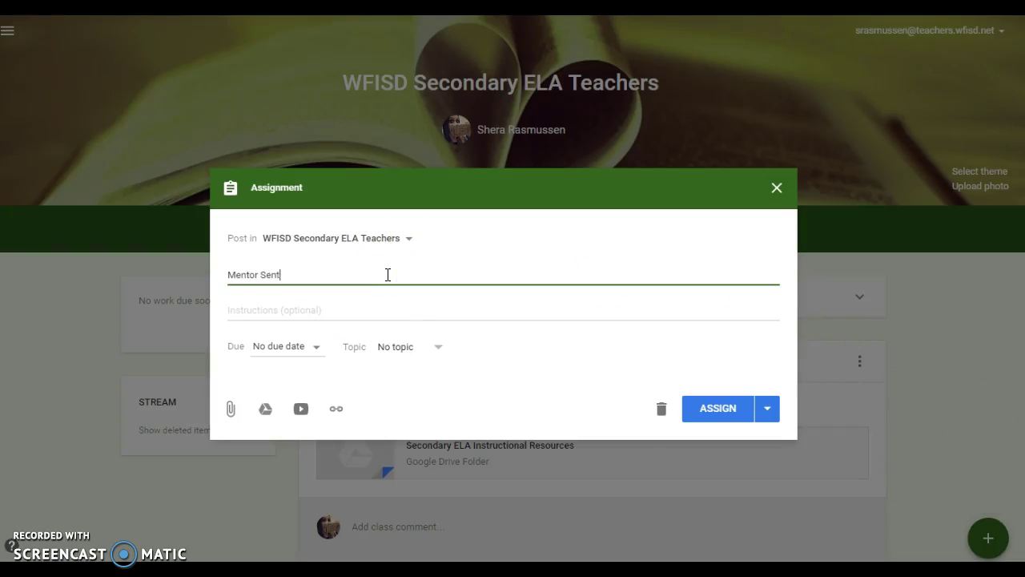
text(ences)
key(Tab)
text(R)
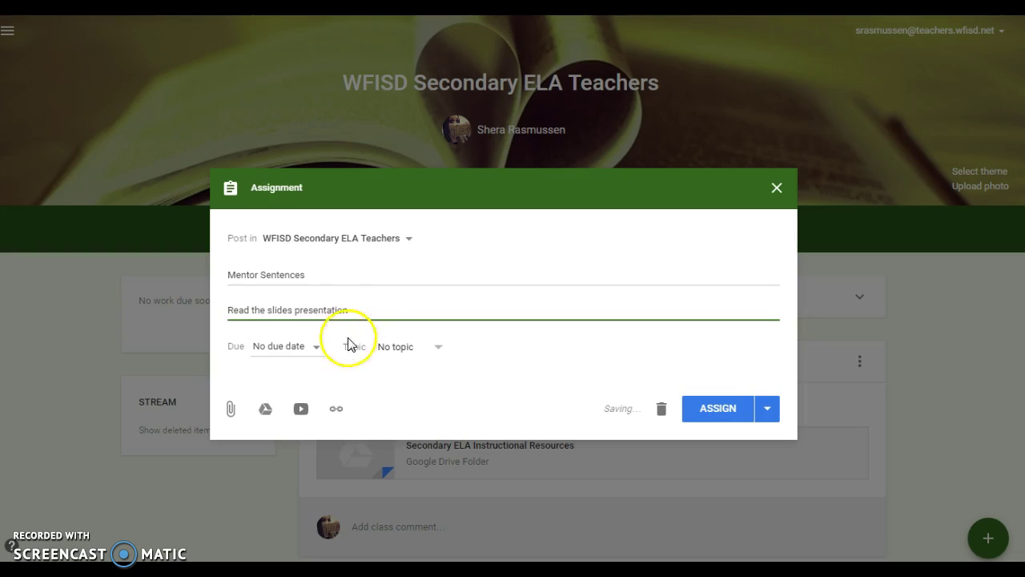
Set the assignment's due date to Tomorrow
click(322, 350)
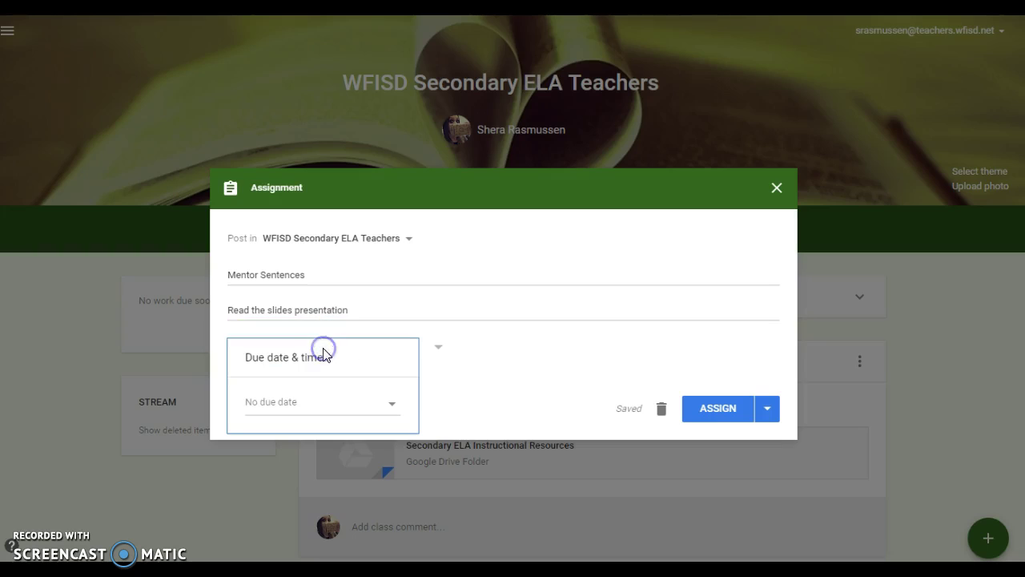
click(334, 403)
click(456, 401)
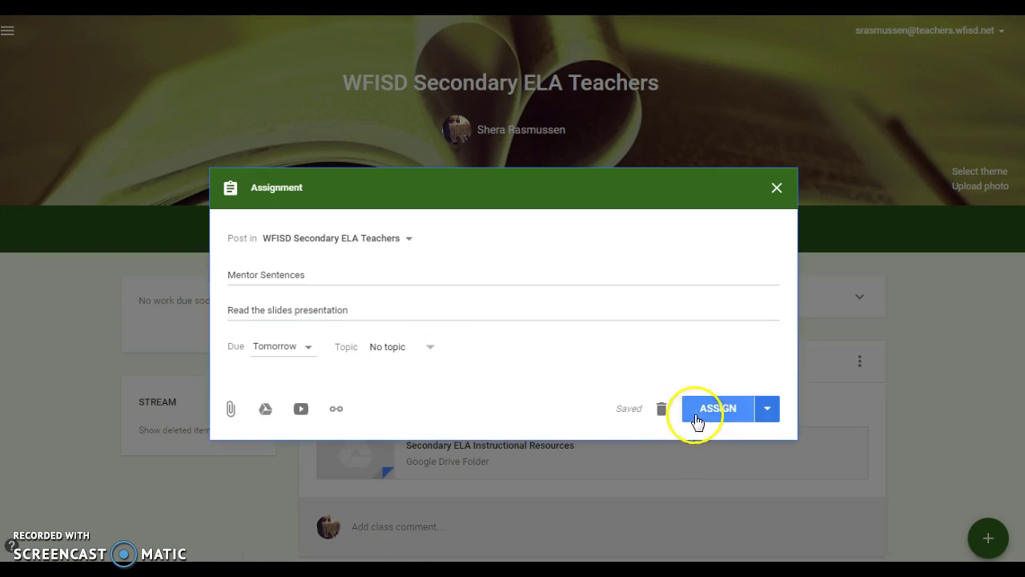
Bring up the Insert files using Google Drive picker from the assignment's attachment icons
click(265, 409)
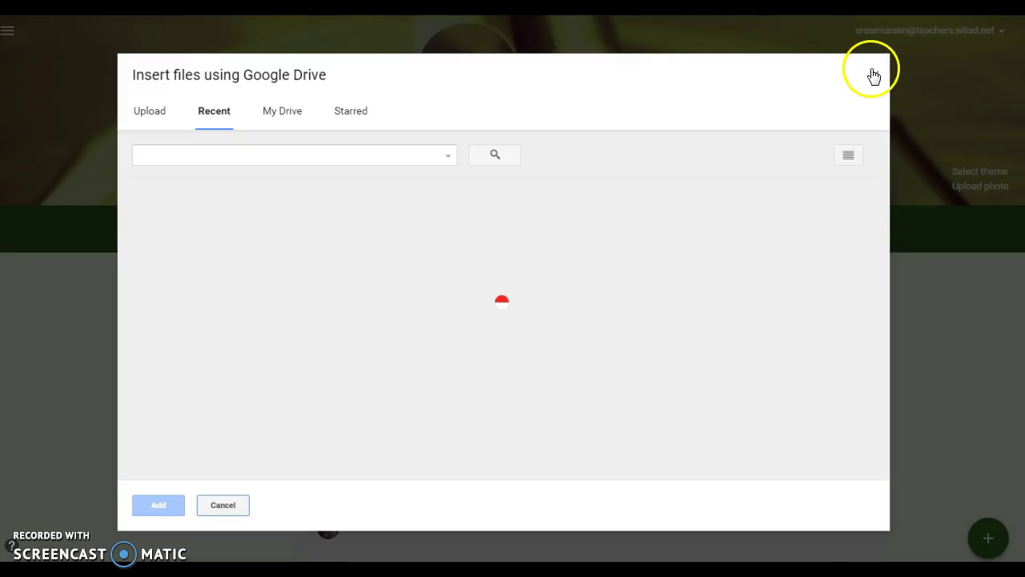
click(873, 73)
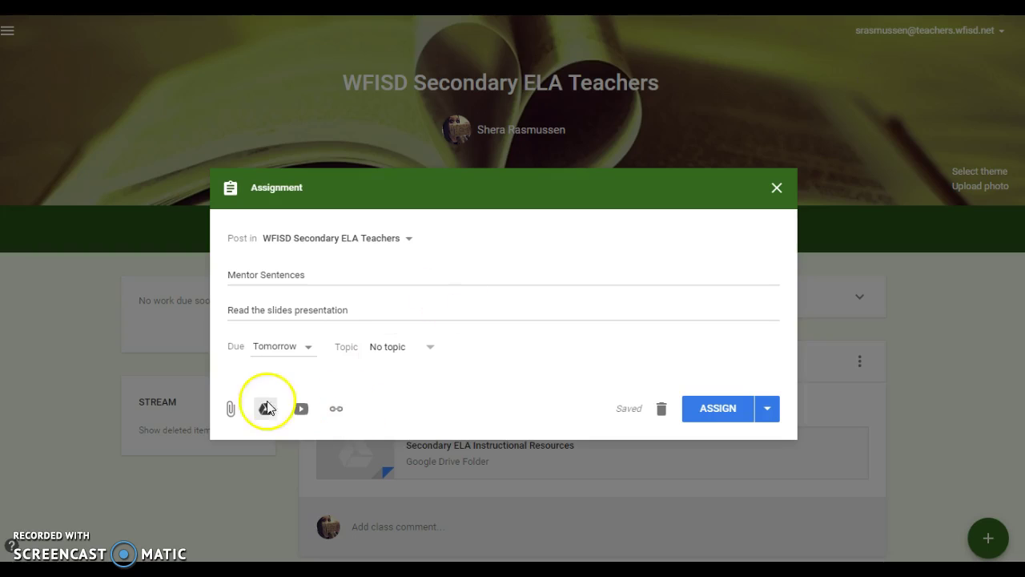
click(231, 410)
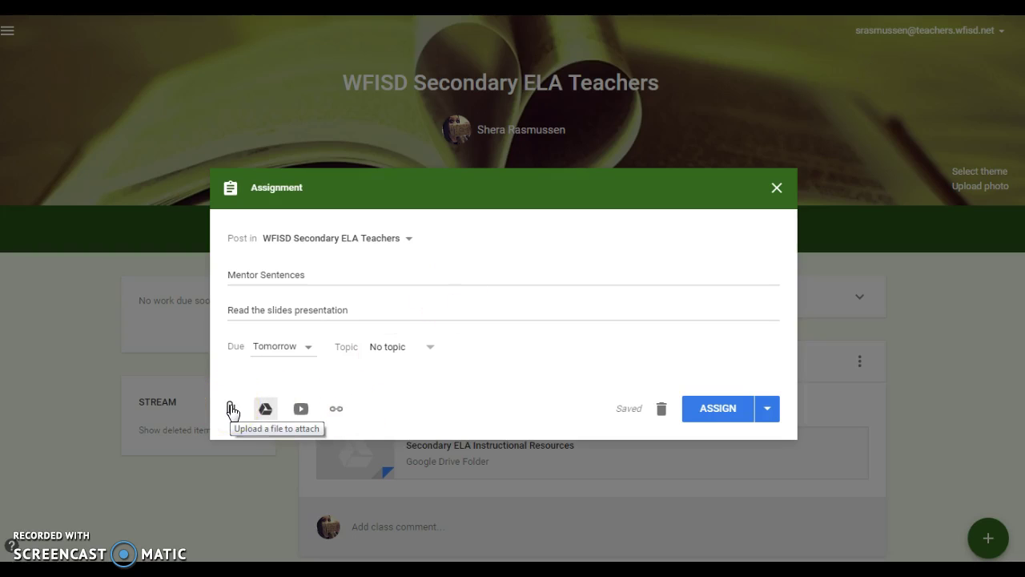
click(230, 410)
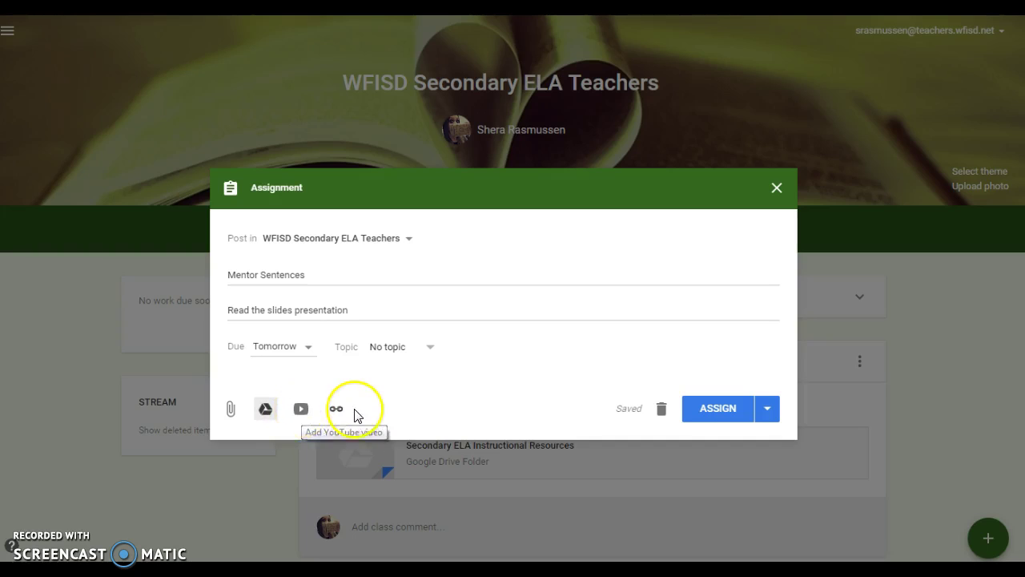
click(379, 488)
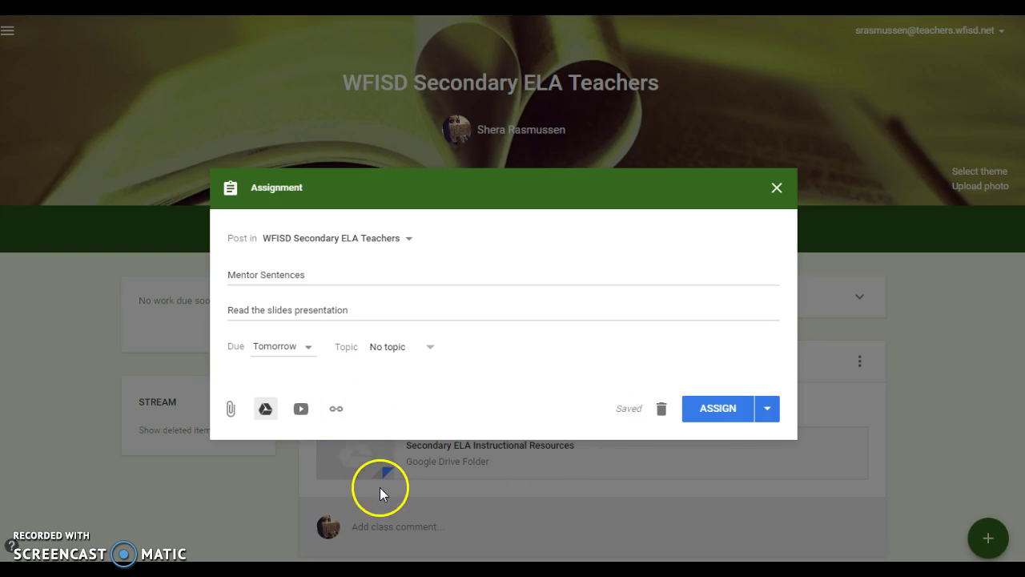
click(265, 410)
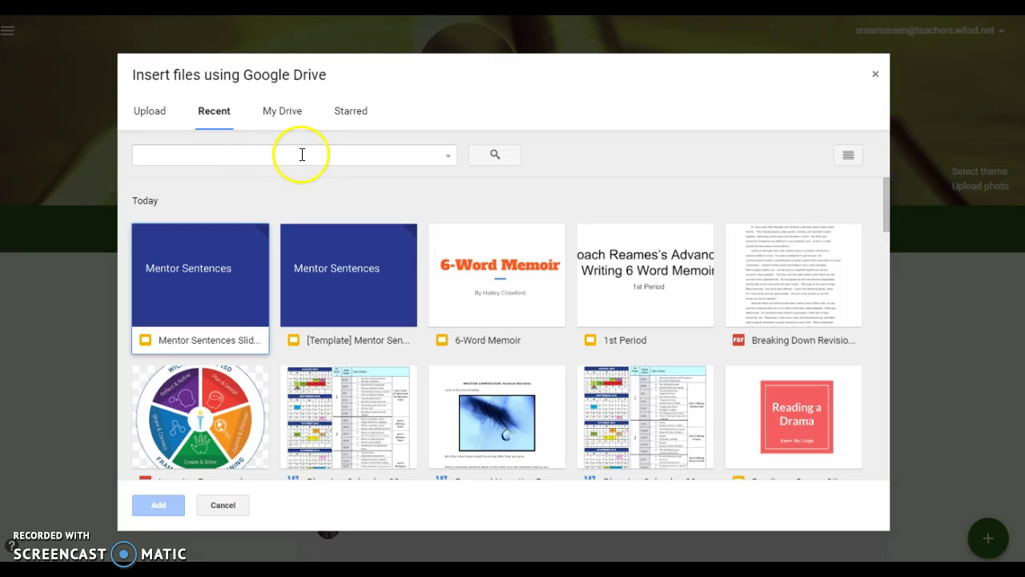
Attach Mentor Sentences Slides from the picker's Recent files to the assignment
click(205, 345)
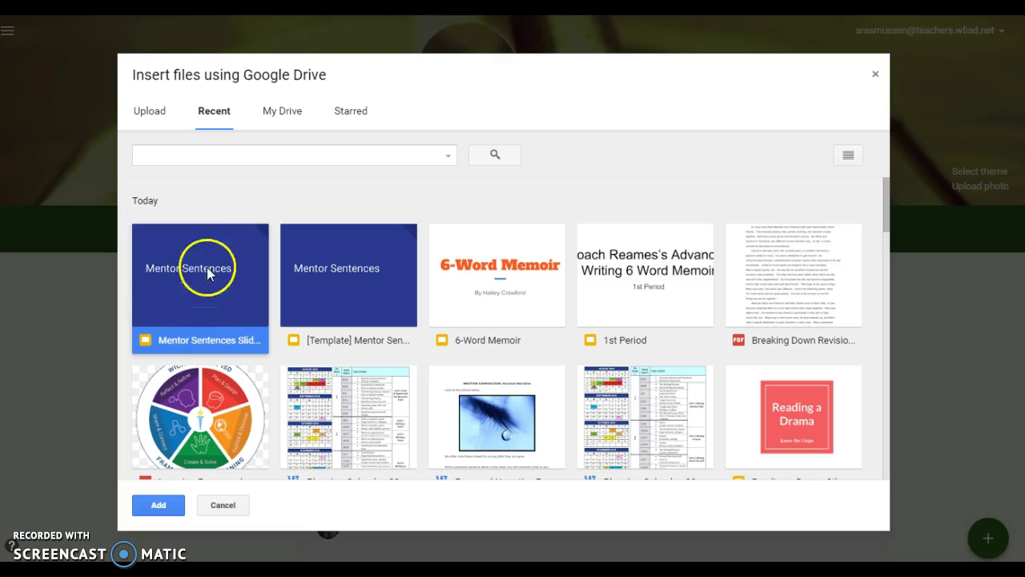
click(164, 505)
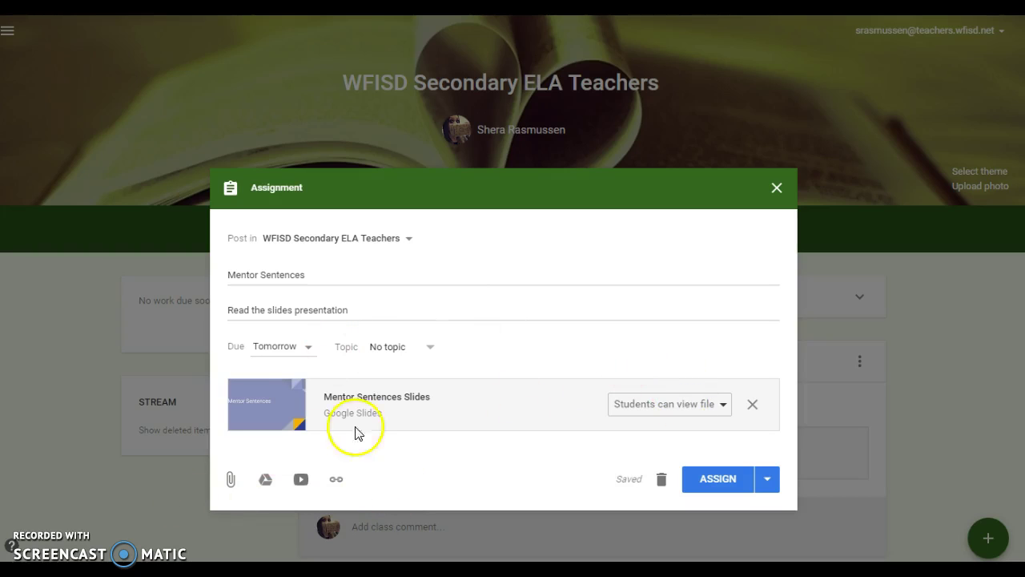
Set the slides attachment to 'Make a copy for each student' and assign the post
click(396, 455)
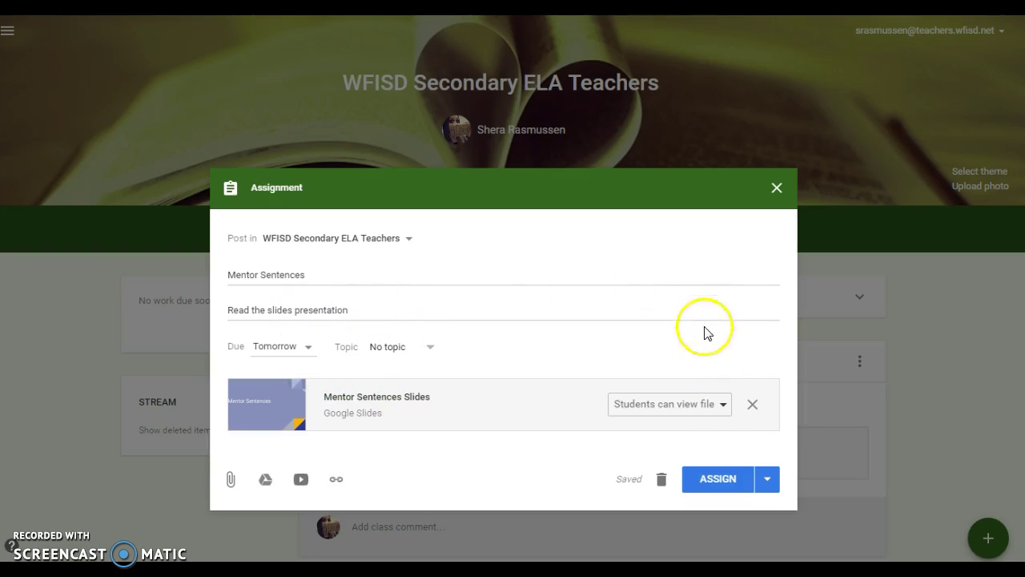
click(724, 406)
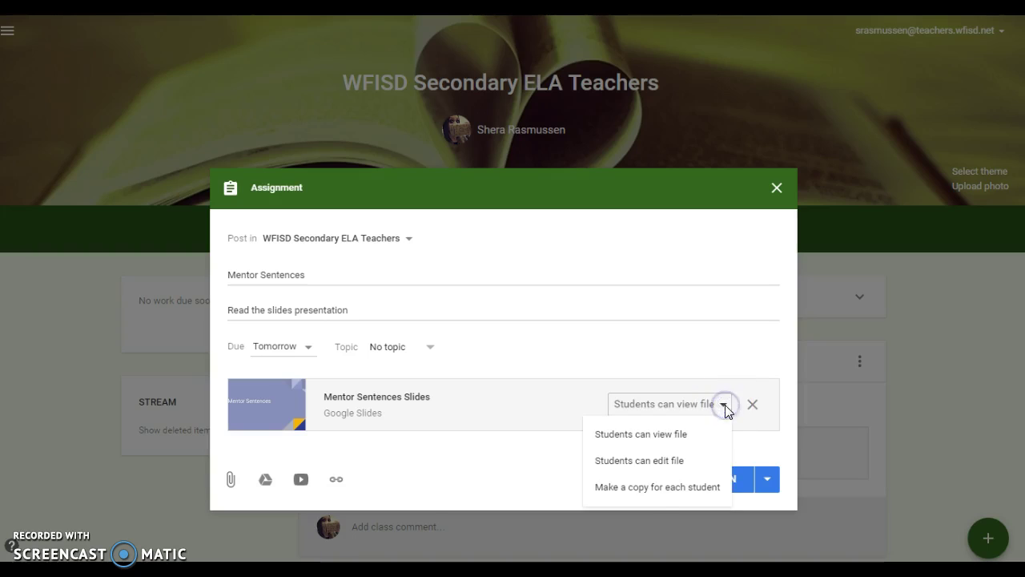
click(645, 492)
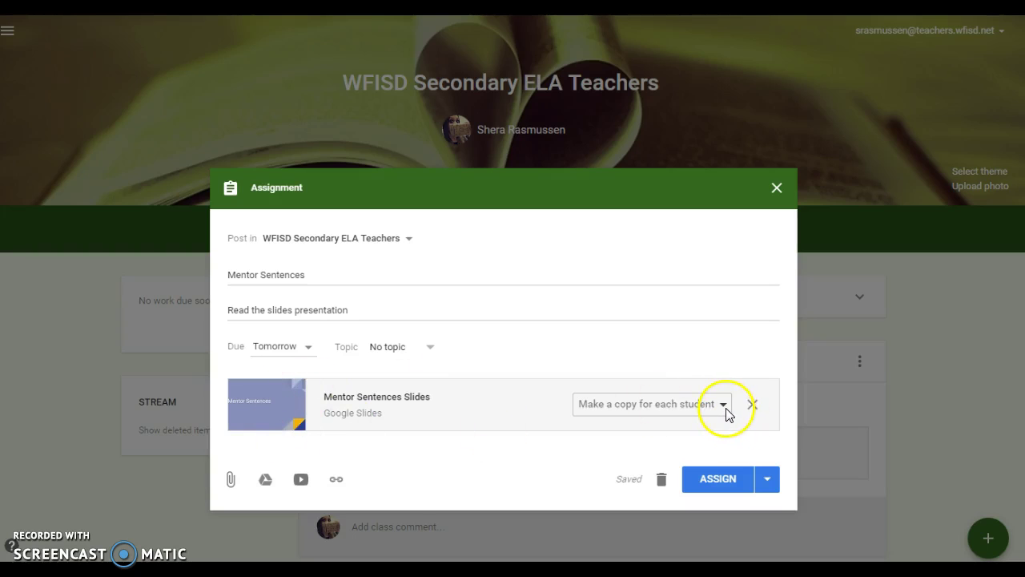
click(719, 477)
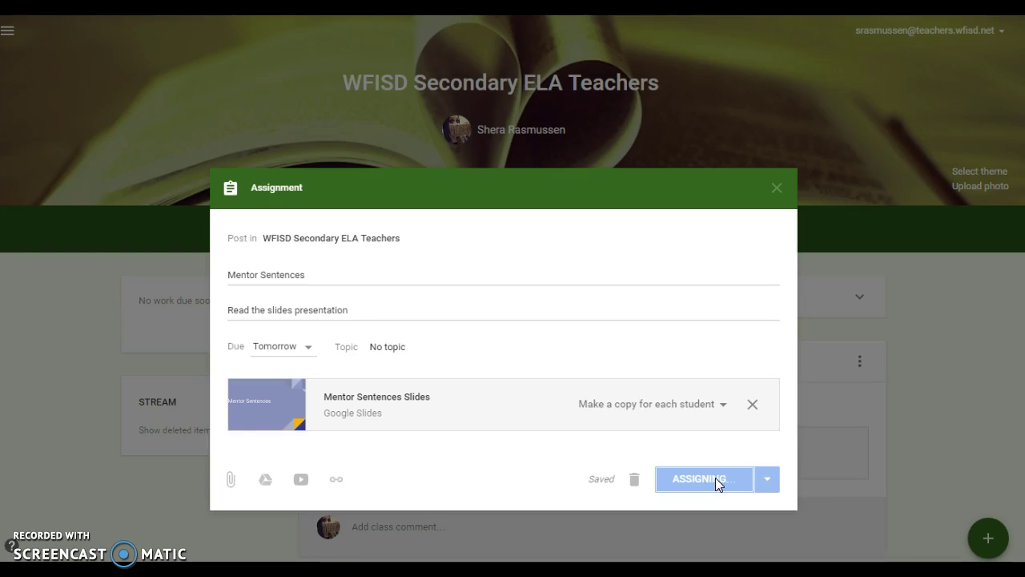
scroll(937, 436, down, 2)
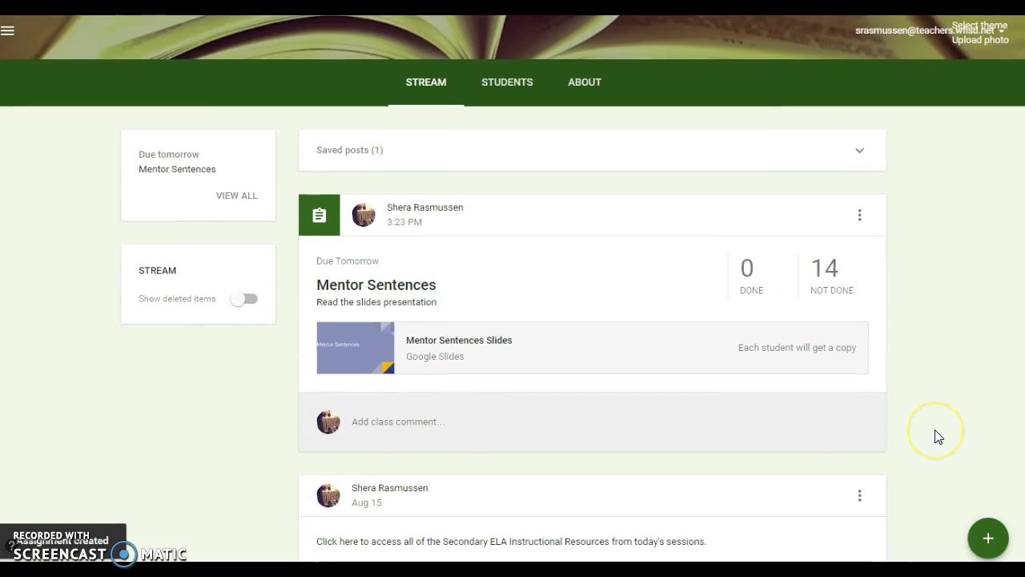